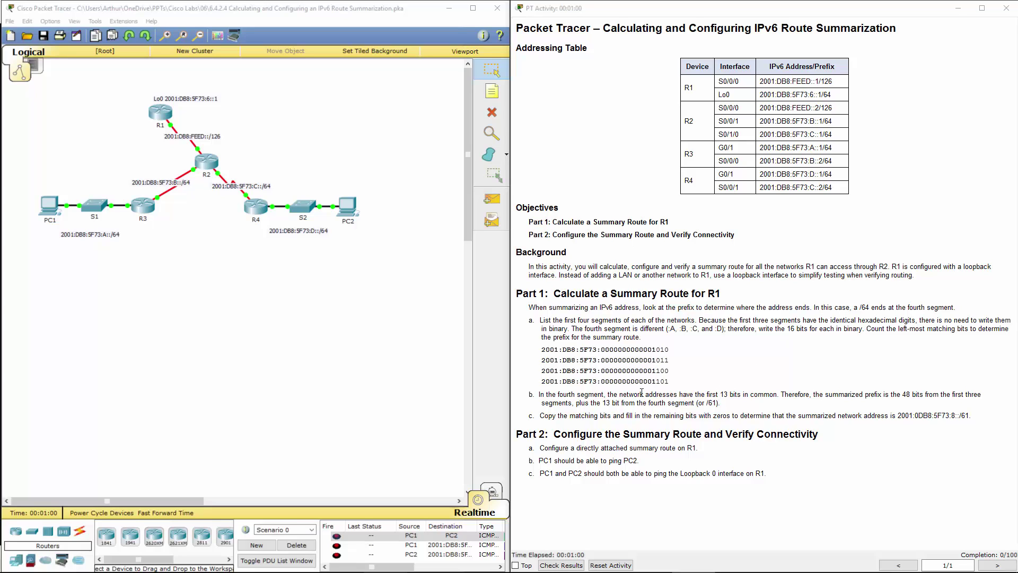
Begin row 7 by entering 1111 in cells B7, D7 and F7.
drag(541, 348, 668, 380)
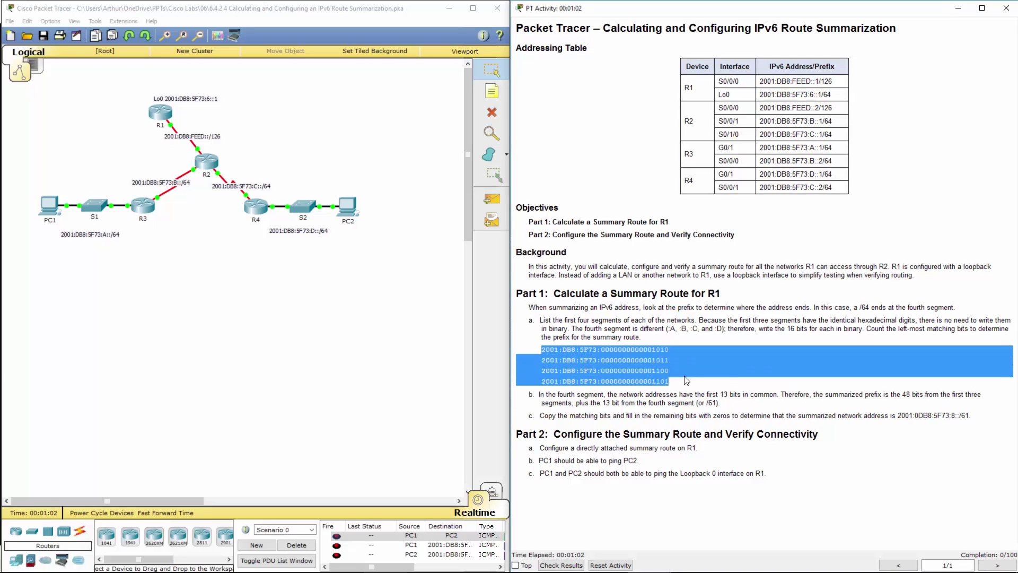
click(684, 380)
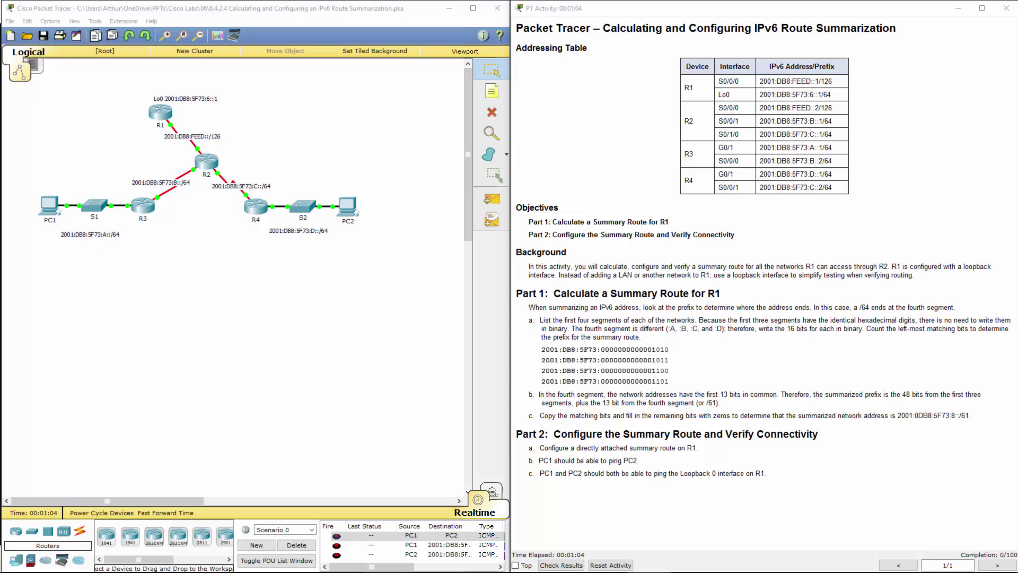
drag(1017, 222, 885, 175)
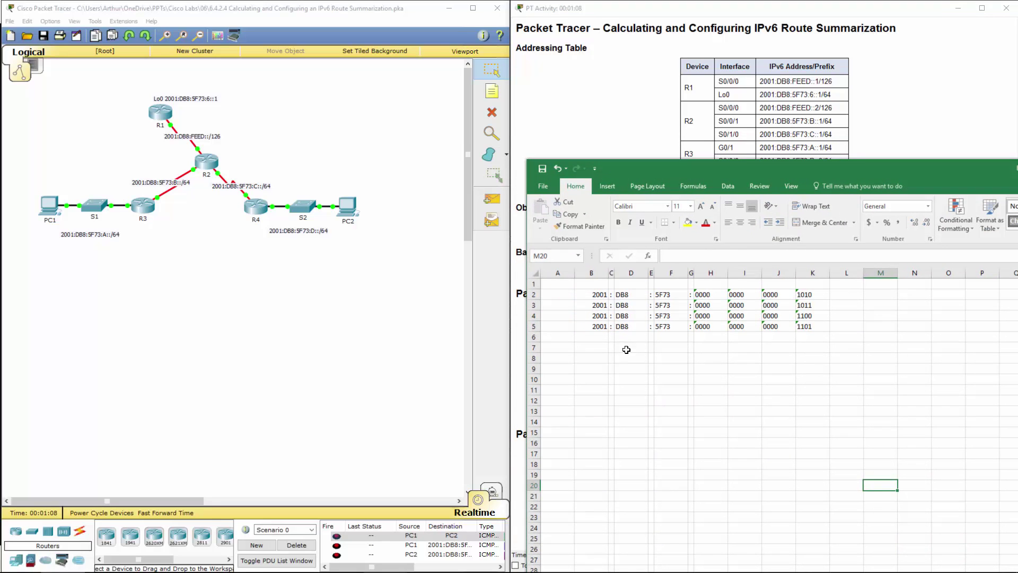
click(591, 347)
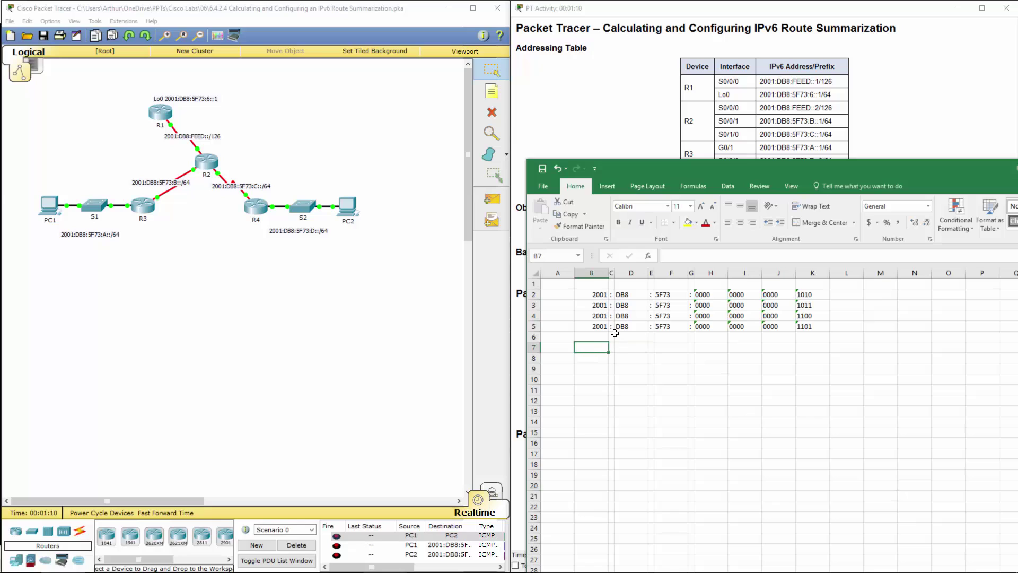
text(1111)
key(Tab)
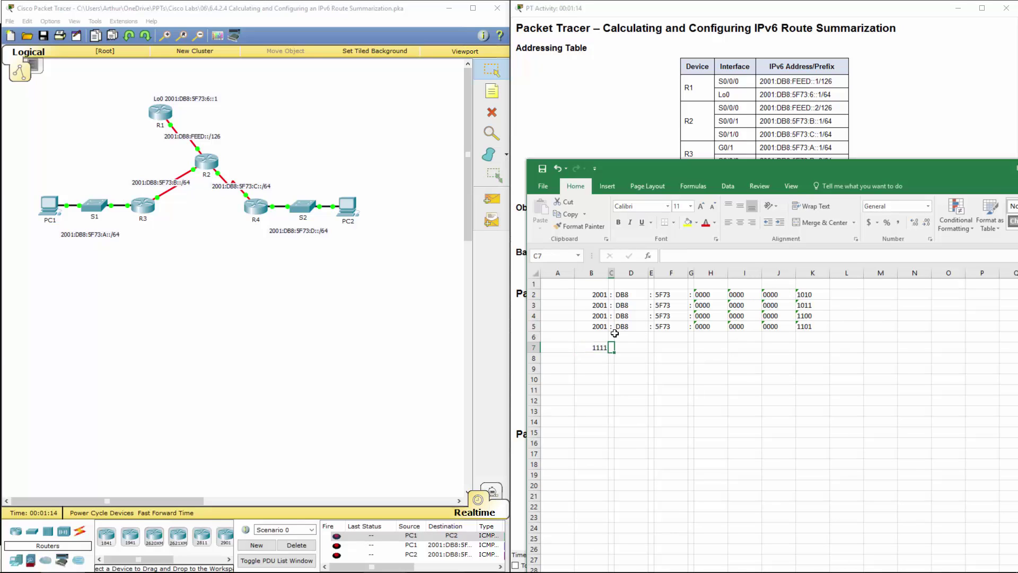
key(Tab)
text(1111)
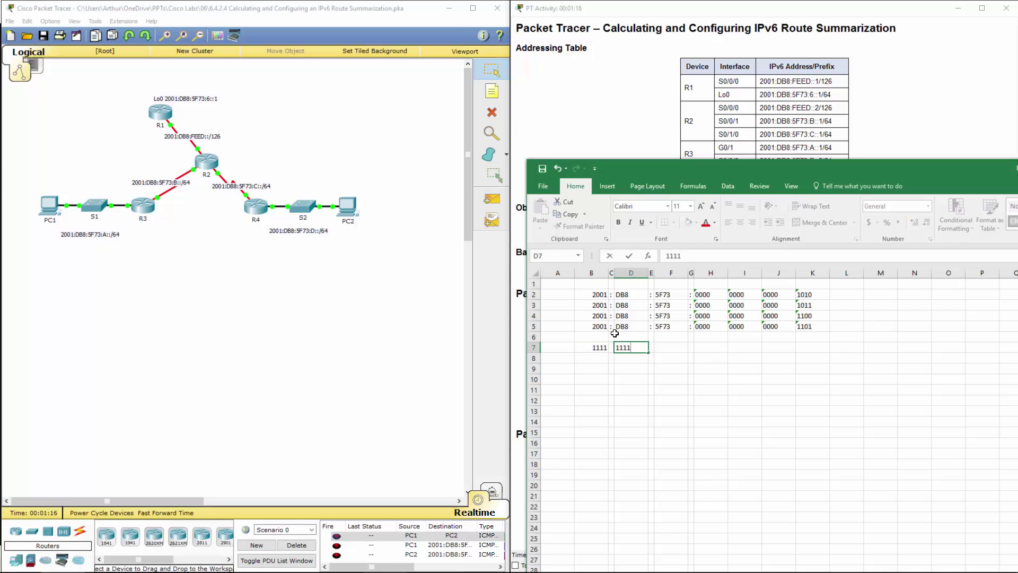
key(Tab)
key(Tab)
text(1111)
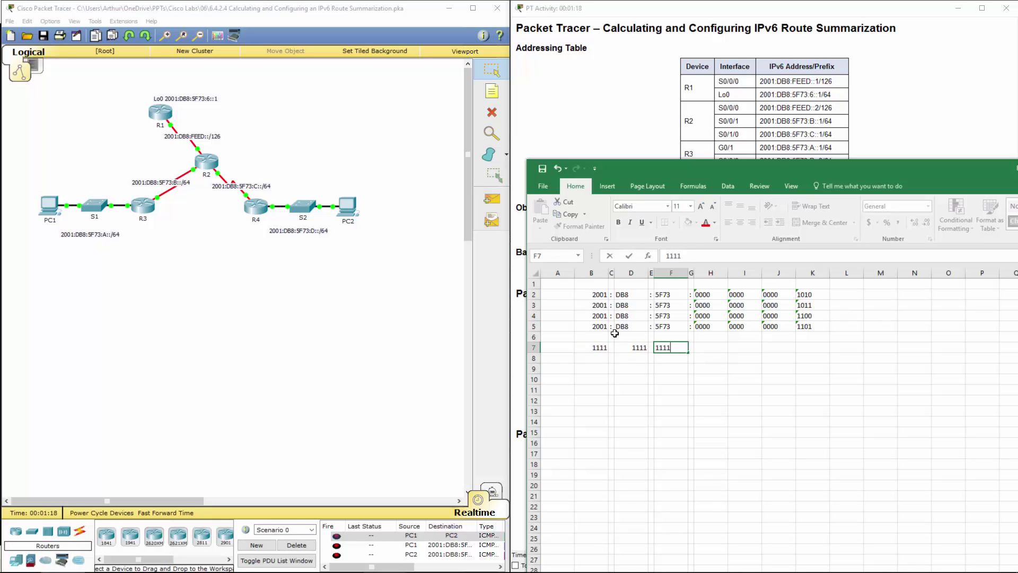
key(Tab)
Enter the mask values 1111 in H7, I7 and J7 and 1000 in K7.
key(Tab)
text(1111)
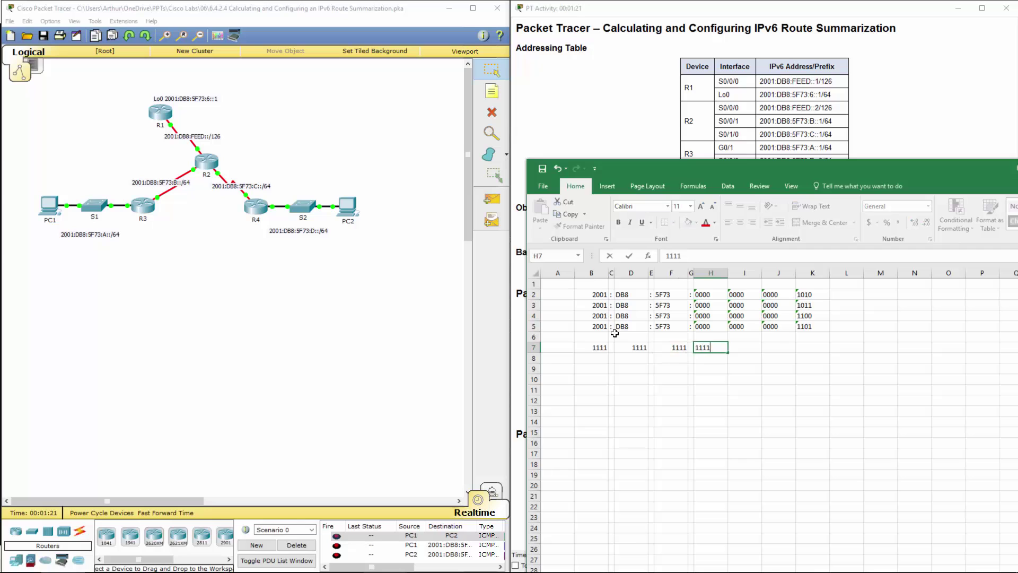
key(Tab)
text(1111)
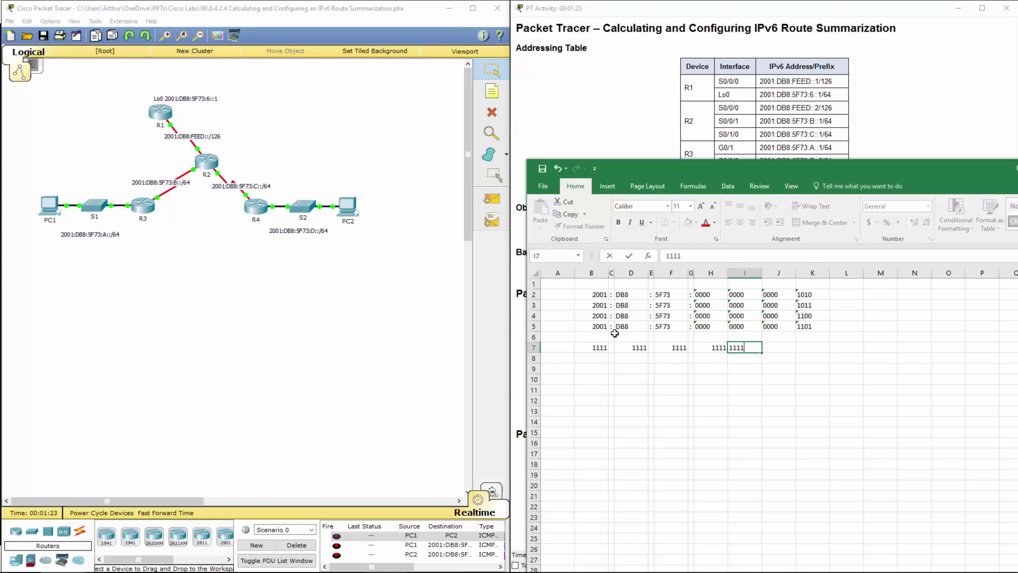
key(Tab)
text(1111)
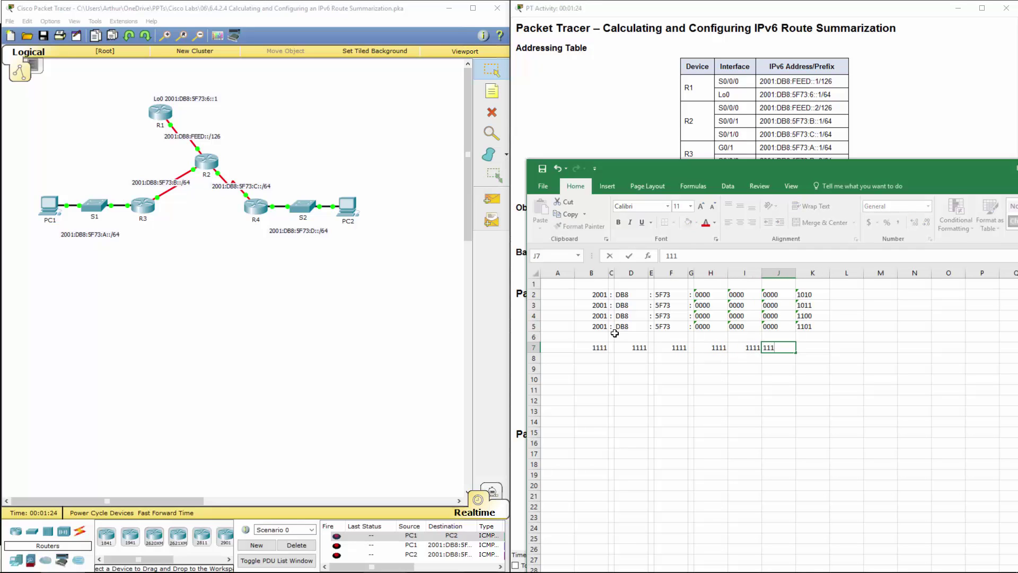
key(Tab)
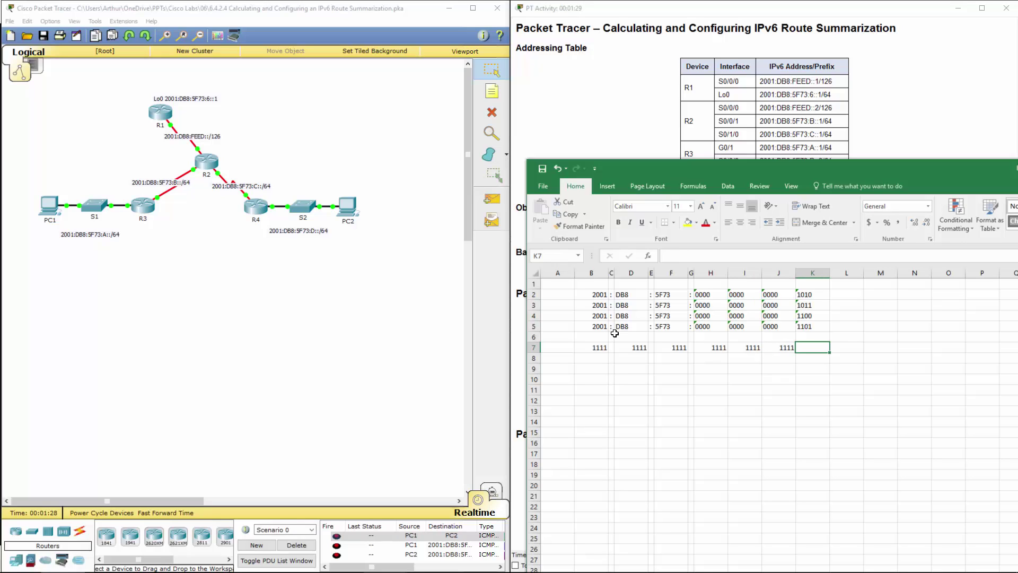
text(1000)
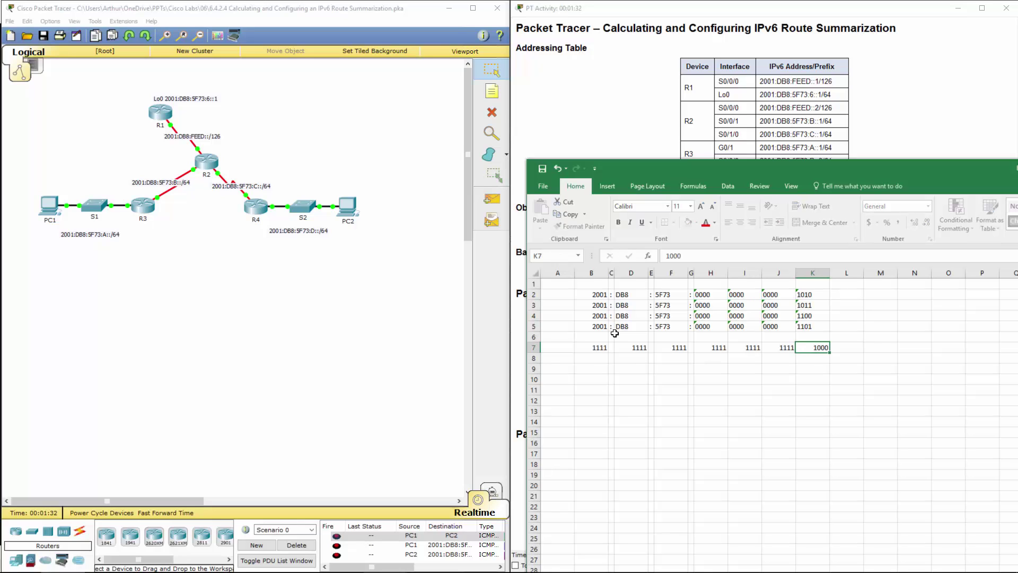
key(Return)
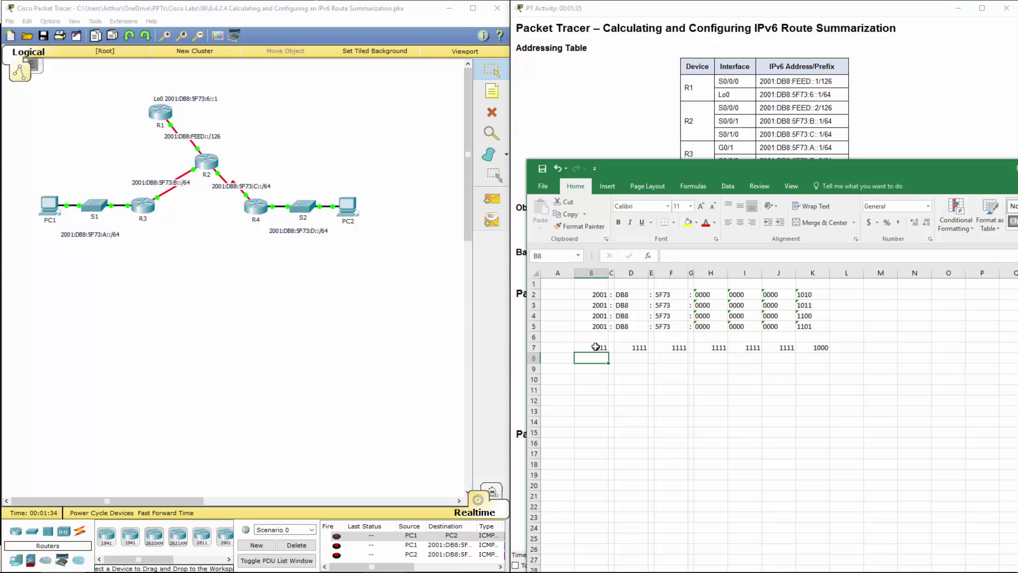
Delete the misplaced 1111 values from B7:F7 and return to the activity instructions.
drag(590, 349, 681, 351)
key(Delete)
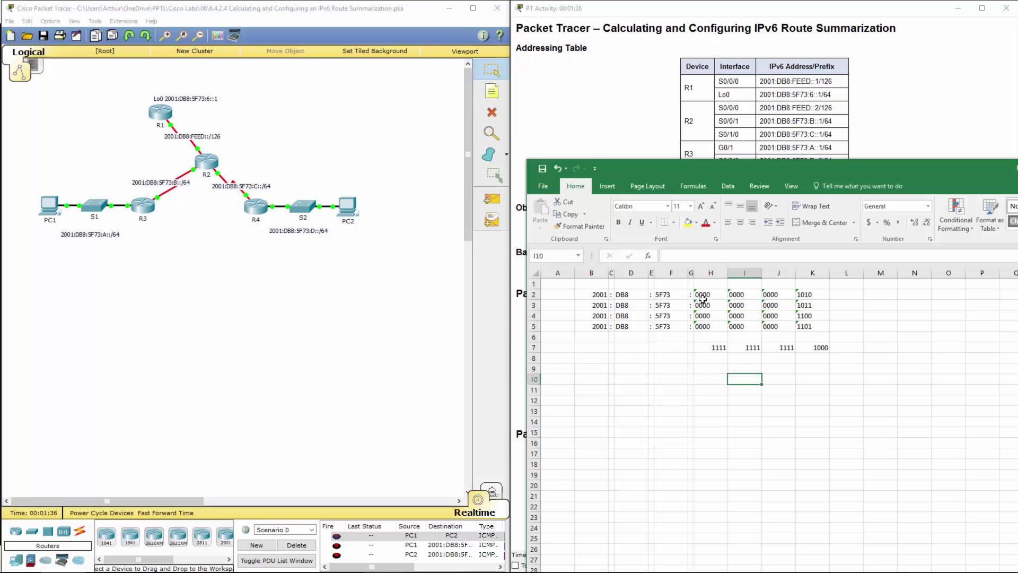
drag(702, 297, 785, 316)
drag(710, 347, 812, 352)
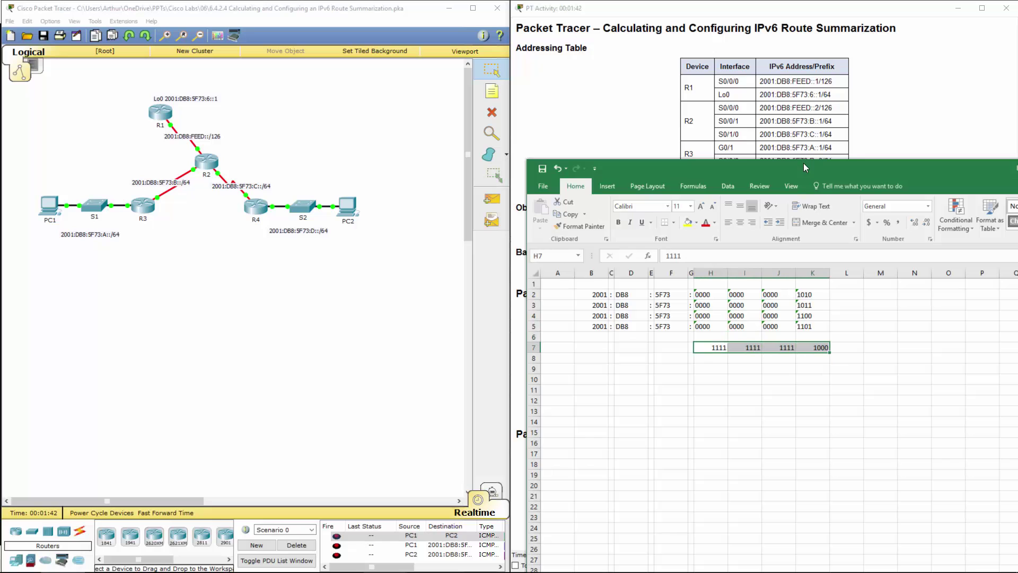
key(alt+Tab)
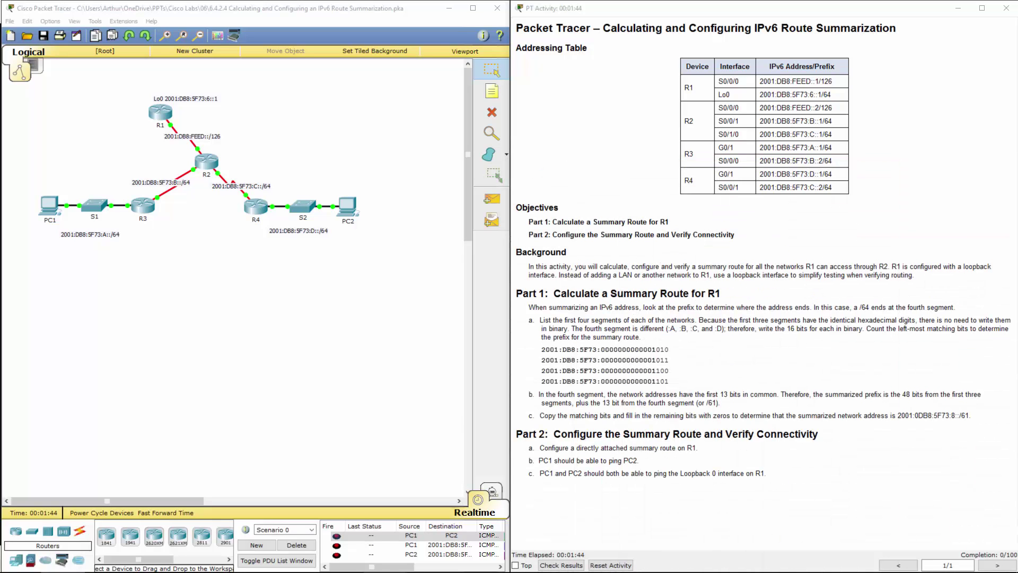
double_click(724, 394)
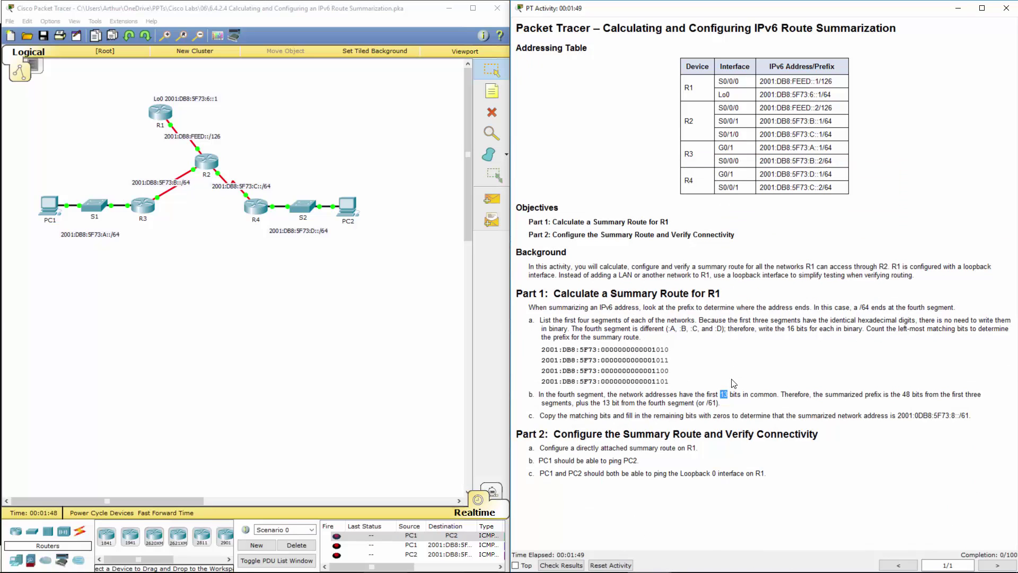
double_click(906, 395)
double_click(605, 403)
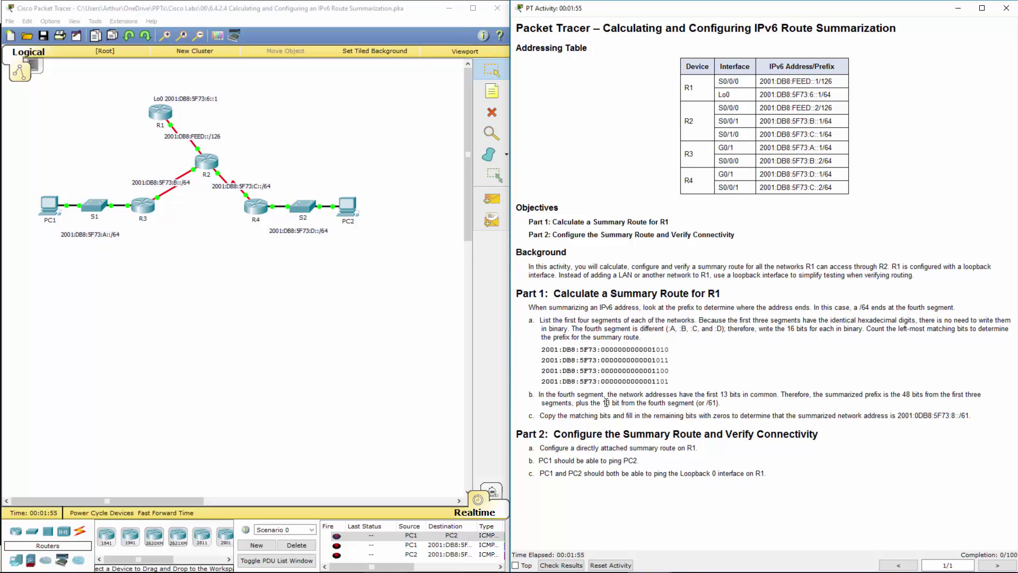
double_click(715, 403)
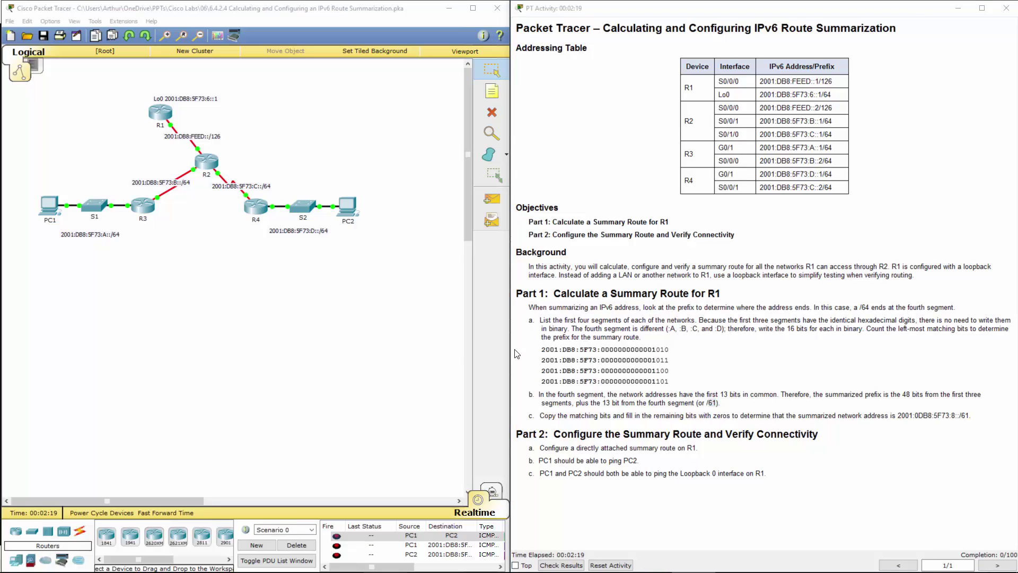
click(330, 352)
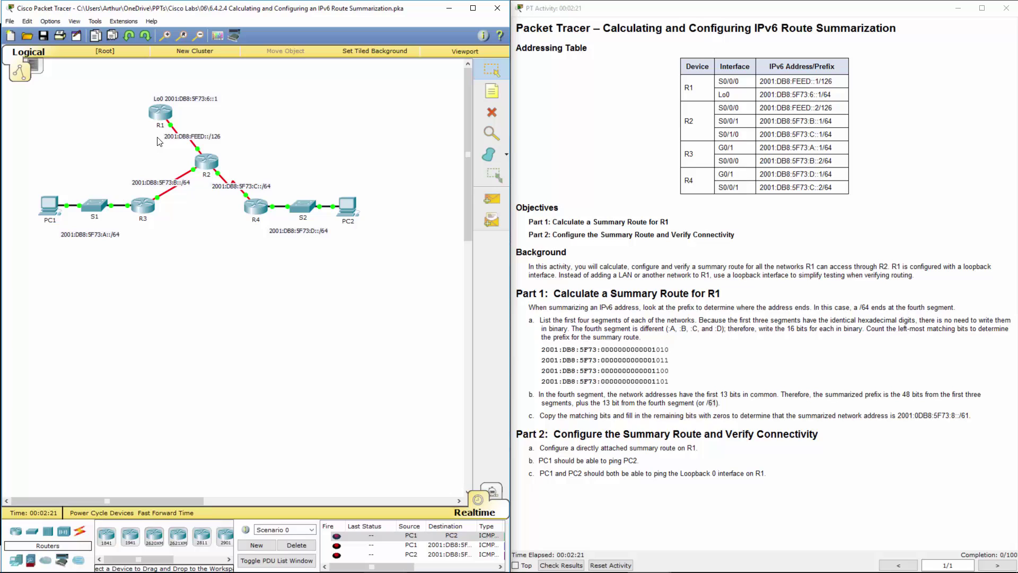
Open R1's CLI and enter global configuration mode with en and conf t.
click(155, 113)
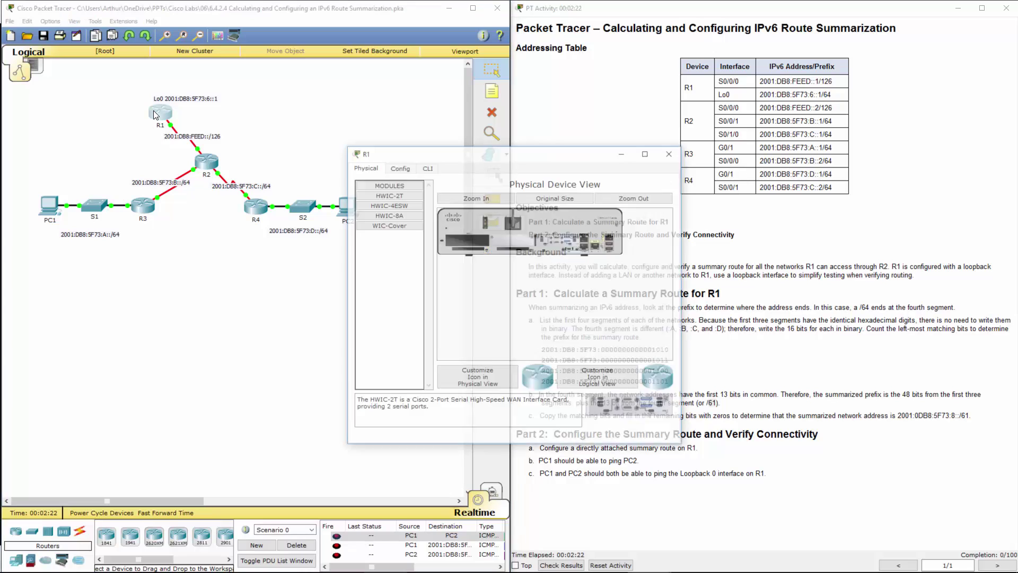
click(427, 168)
key(Return)
key(Return)
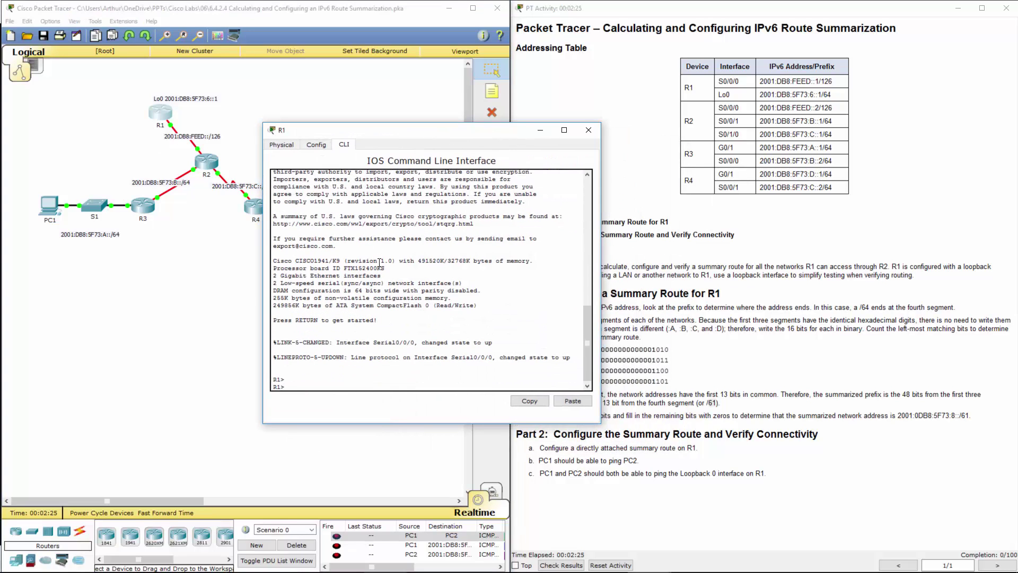
text(en)
key(Return)
text(co)
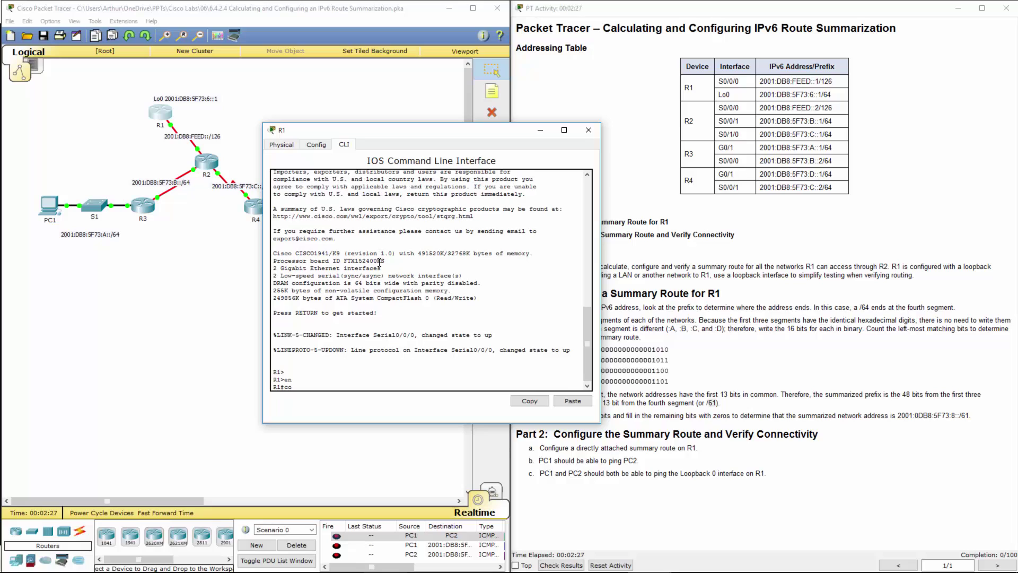
text(nf t)
key(Return)
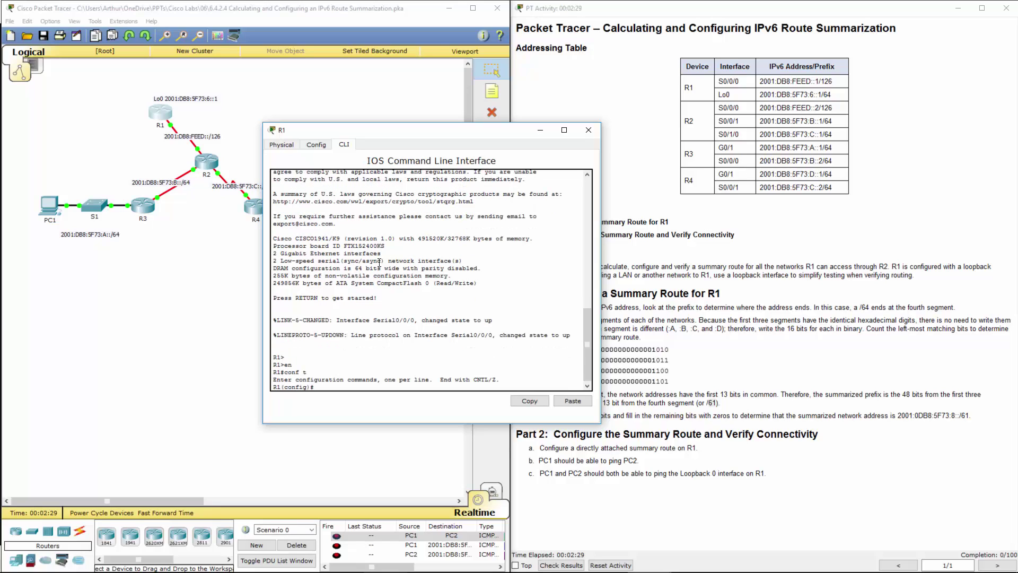
Add the static route ipv6 route 2001:DB8:5F73:8::/61 s0/0/0 on R1.
text(ipv6 route)
key(Return)
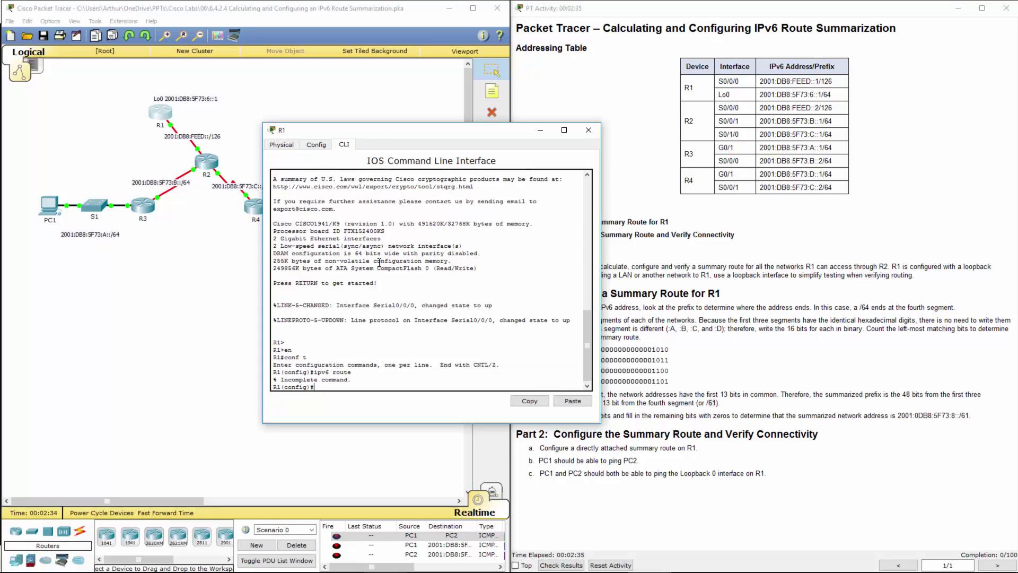
key(Up)
text(2001:DB8:5f73:8::/61)
text(s0/0/)
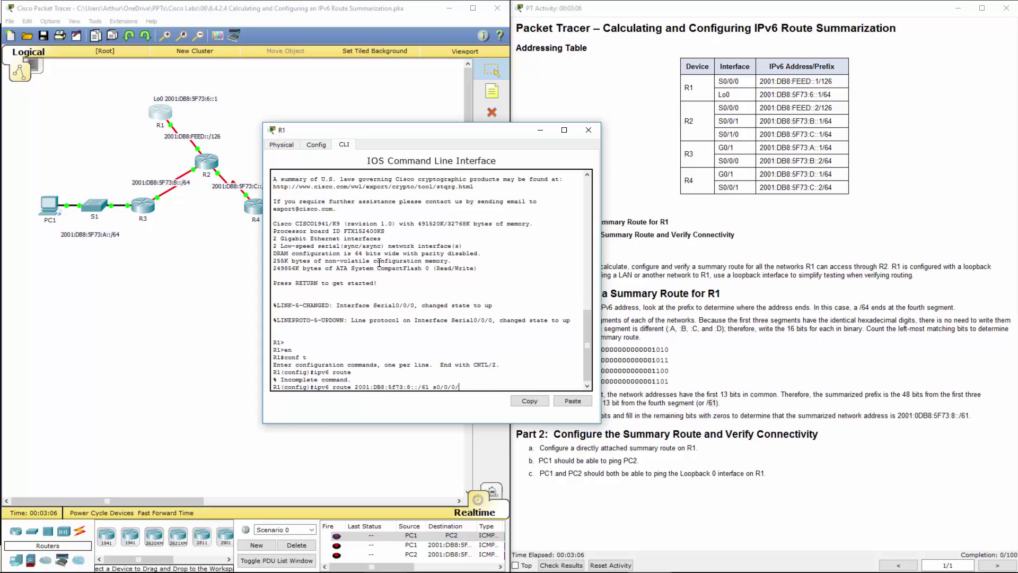
text(0)
key(Return)
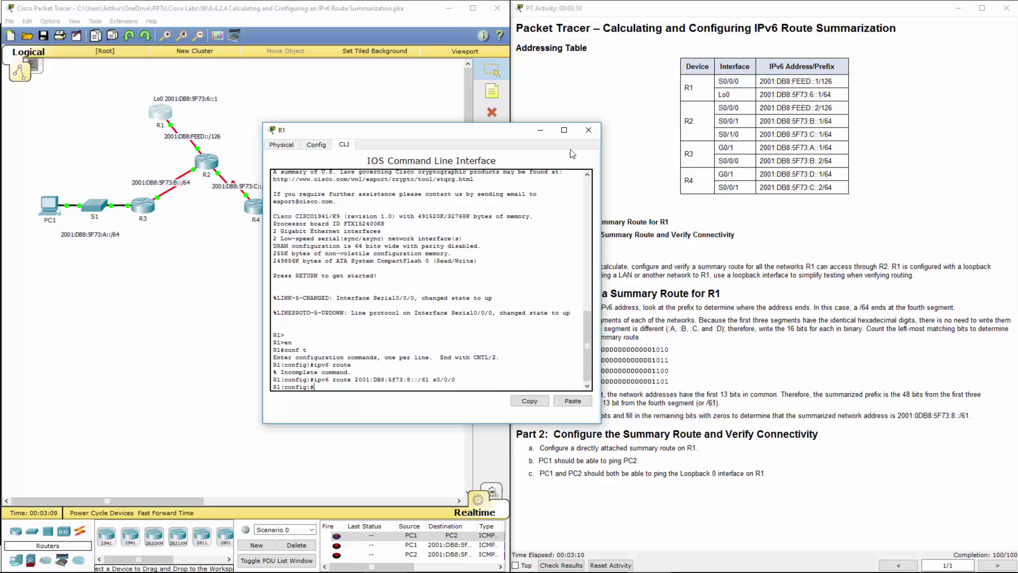
Close R1's window and open PC1's Command Prompt with ping typed.
click(590, 129)
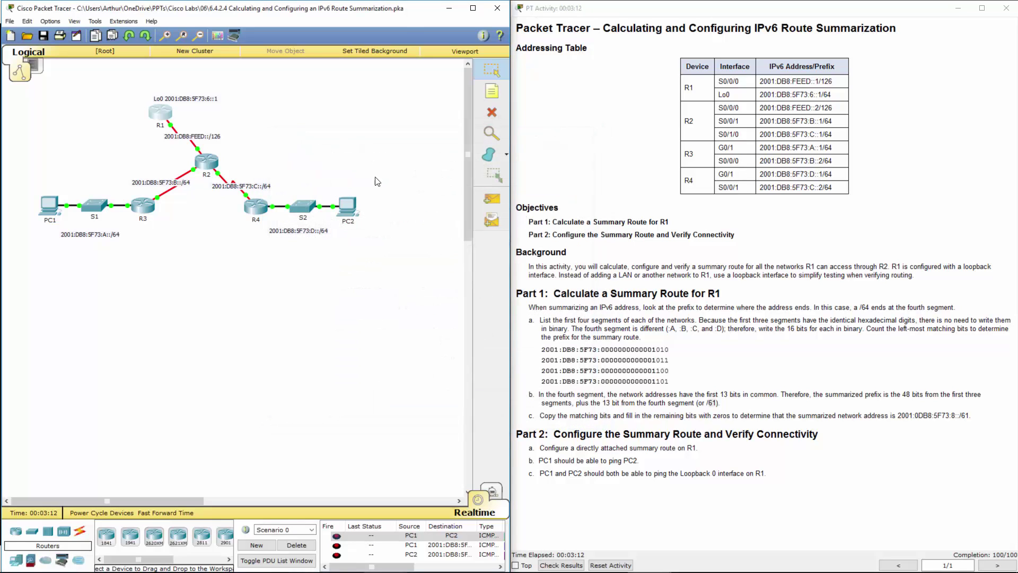
click(49, 205)
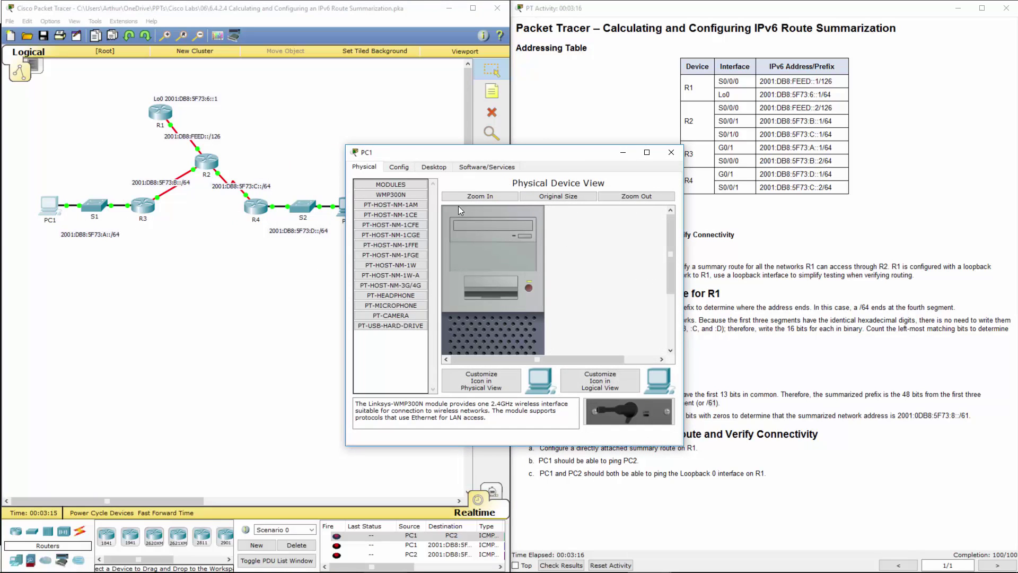
click(434, 168)
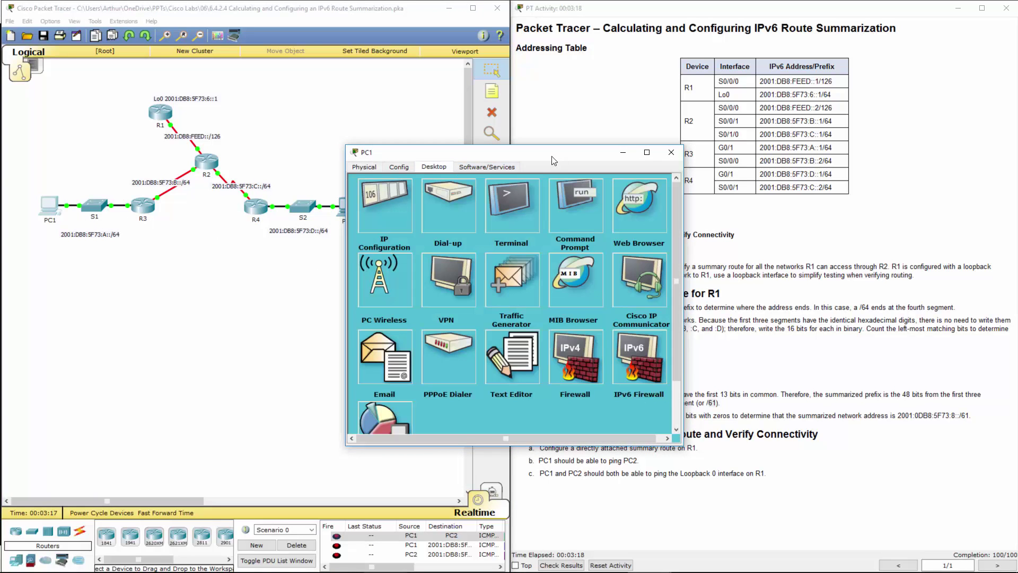
drag(565, 158, 356, 224)
click(355, 270)
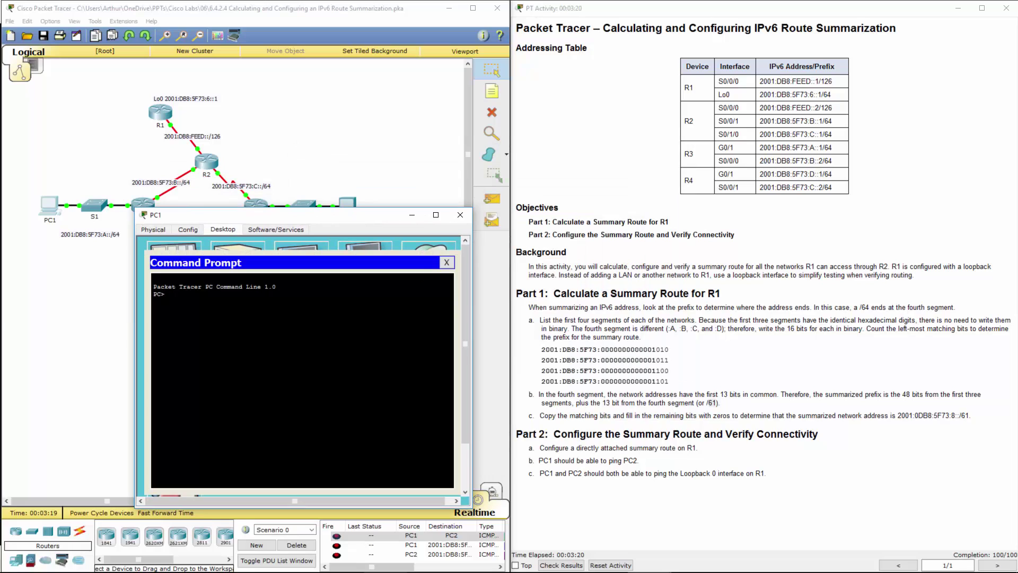
text(ping)
drag(304, 212, 694, 187)
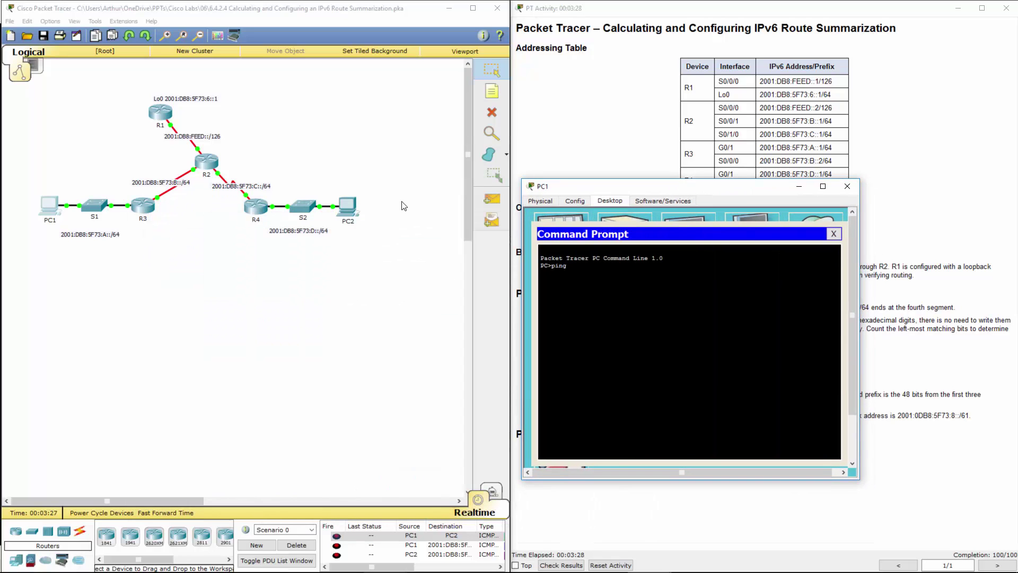
Run ipconfig in PC2's Command Prompt to check its link-local IPv6 address, then close PC2.
click(344, 213)
click(434, 168)
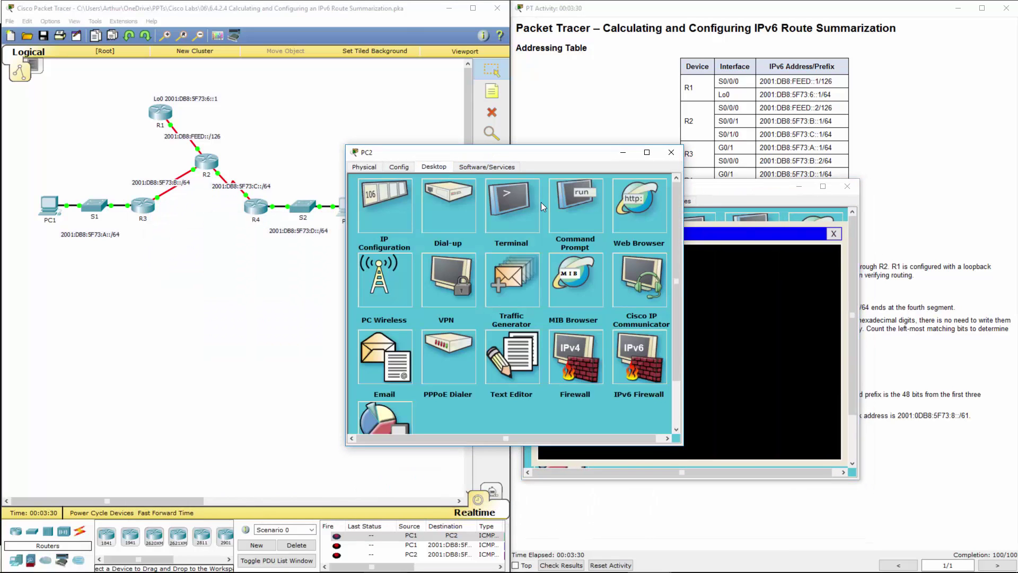
click(572, 206)
drag(547, 154, 362, 186)
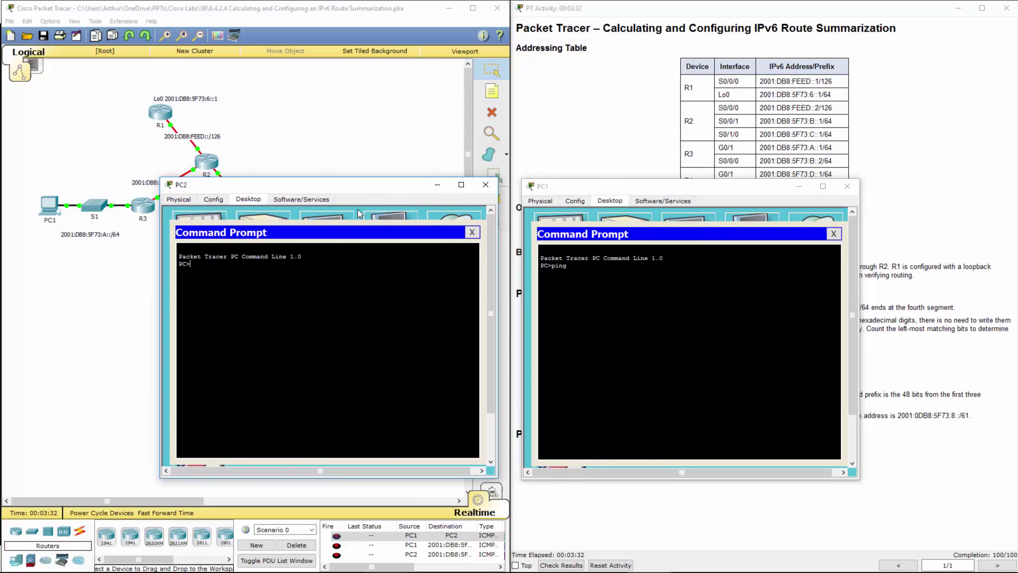
text(ipconfig)
key(Return)
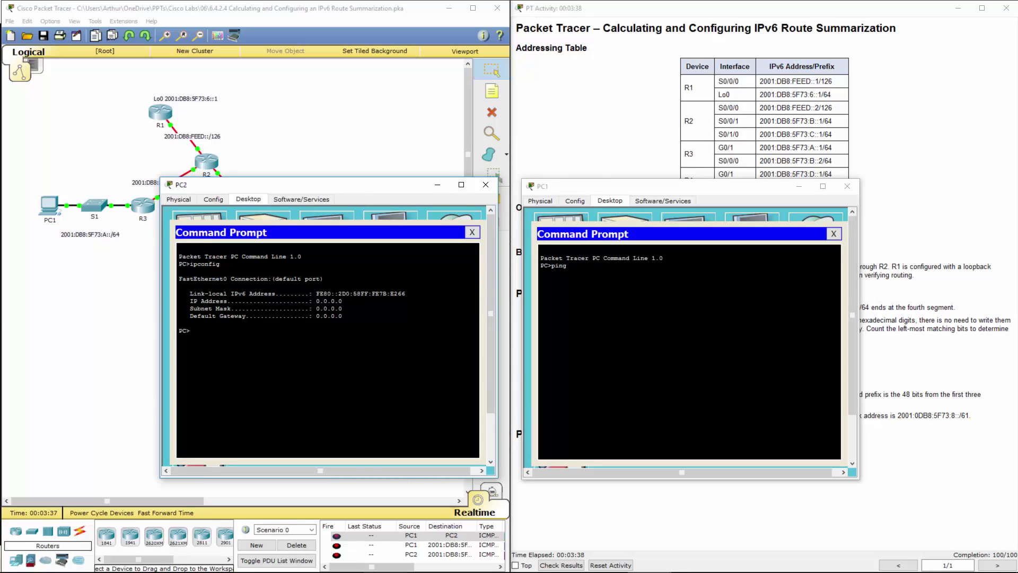
drag(316, 293, 406, 293)
drag(353, 186, 336, 265)
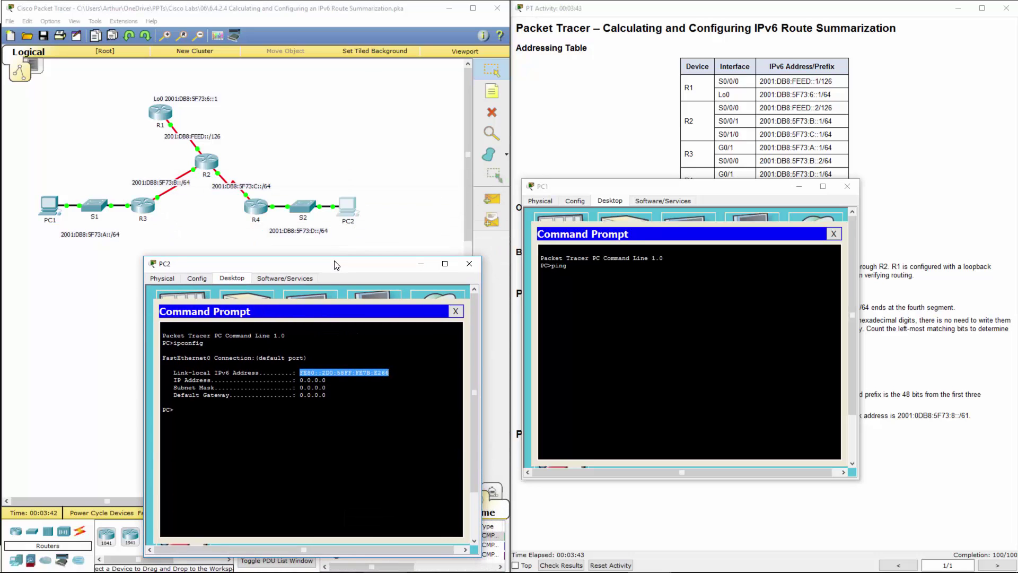
click(468, 265)
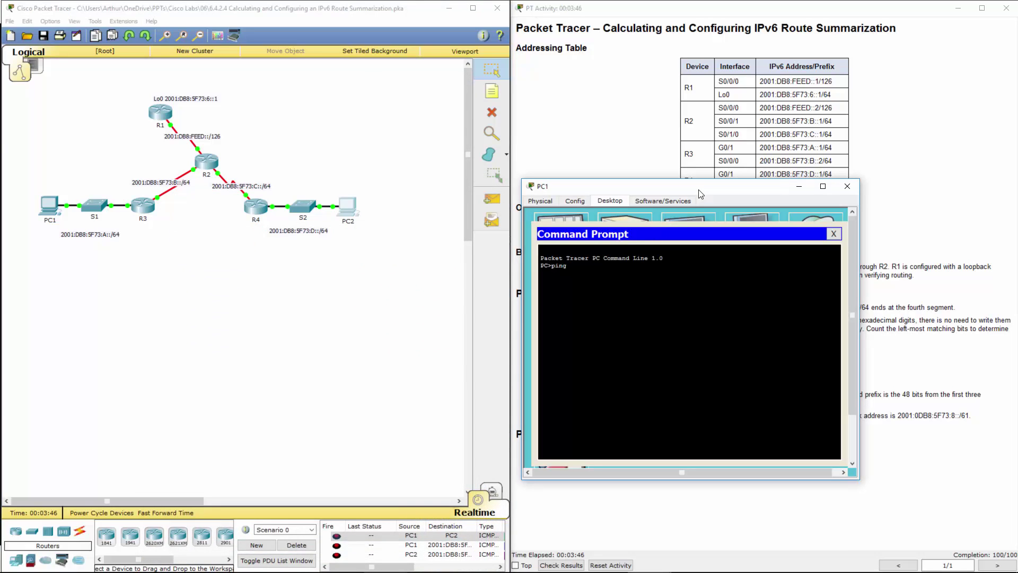
Ping R4's G0/1 address 2001:DB8:5F73:D::1 from PC1, copied from the addressing table.
drag(700, 193, 357, 214)
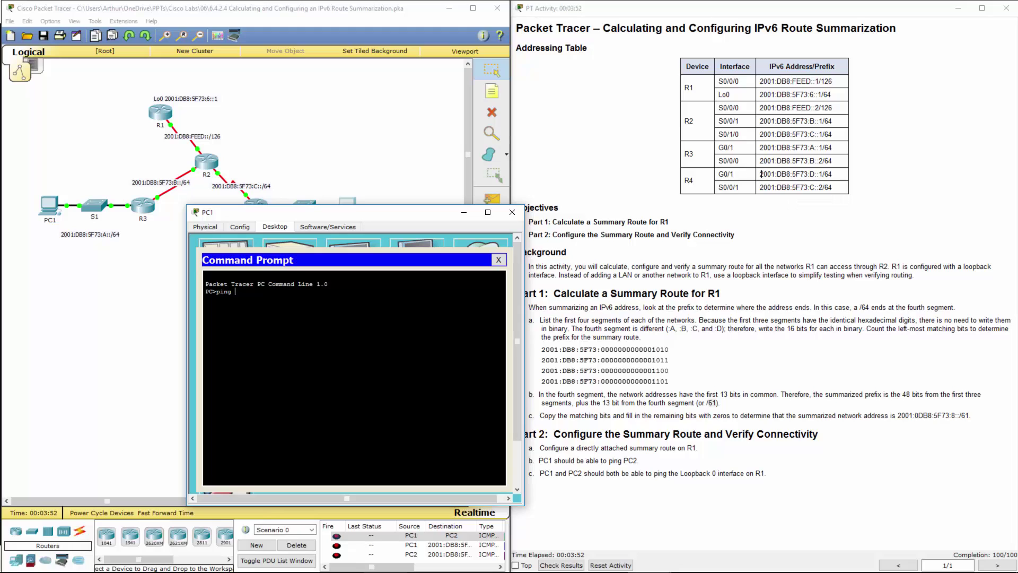
drag(761, 174, 821, 176)
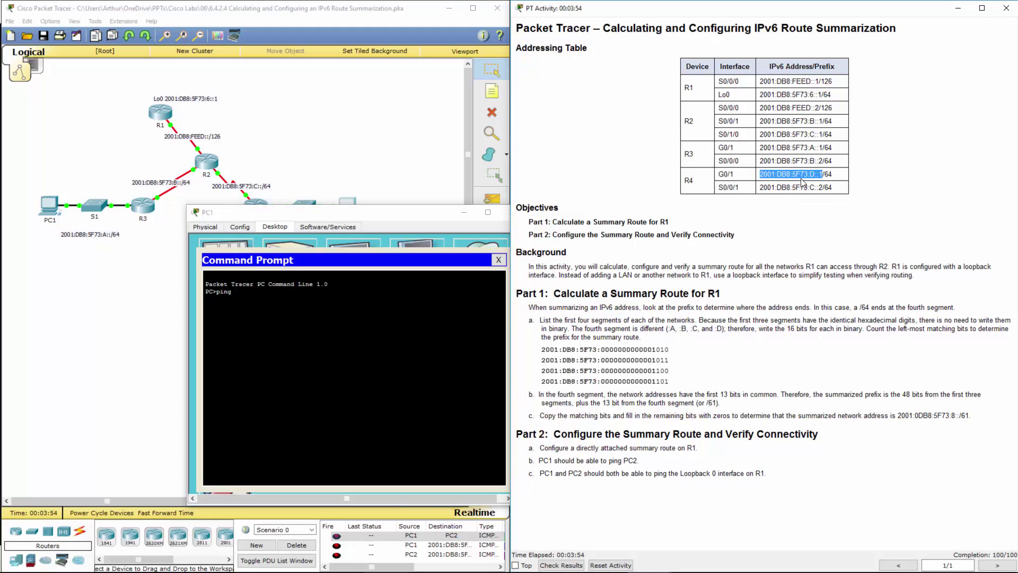
key(ctrl+c)
key(alt+Tab)
right_click(260, 295)
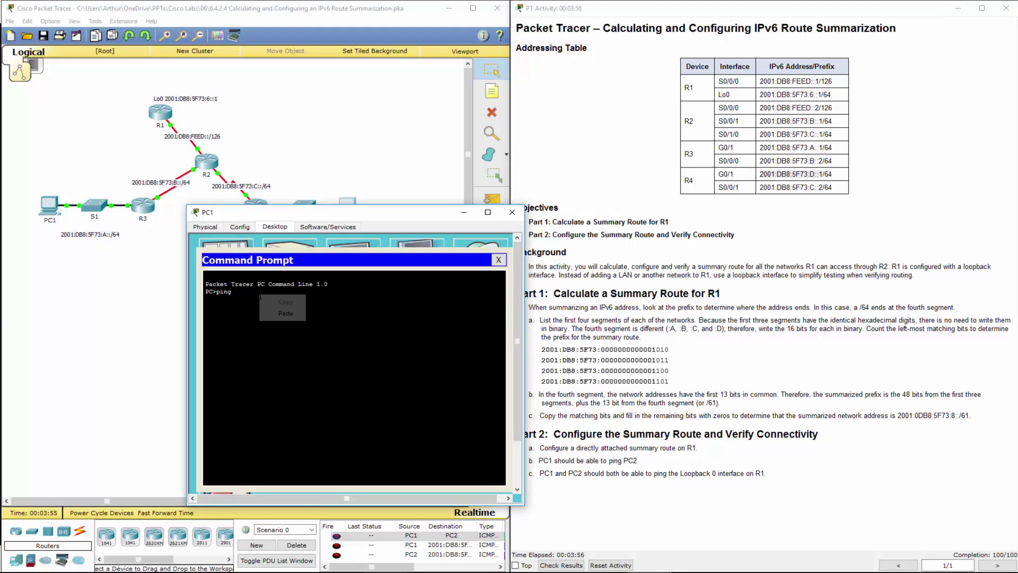
click(275, 316)
key(Return)
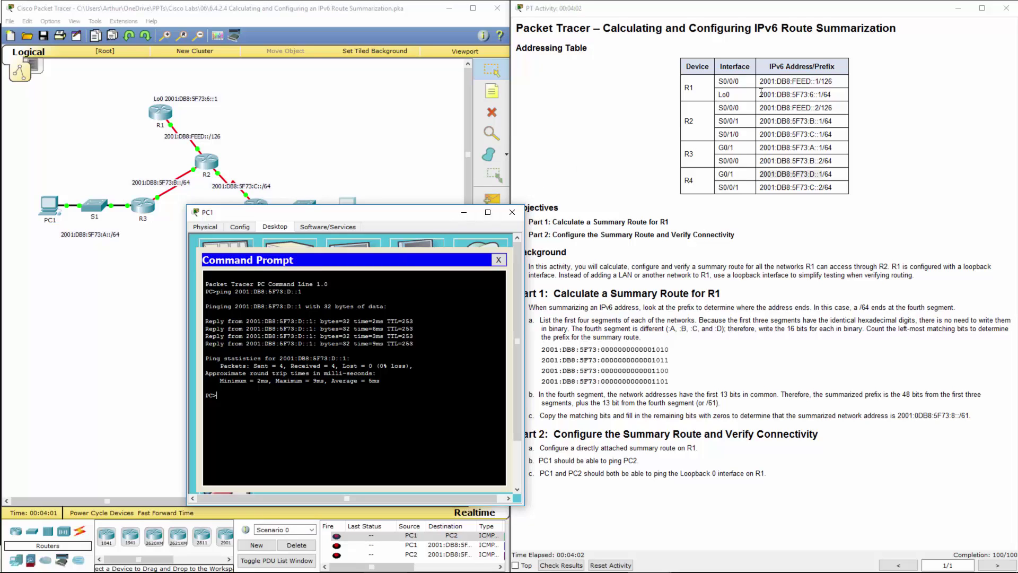
Ping R1's loopback 2001:DB8:5F73:6::1 from PC1.
drag(761, 93, 822, 95)
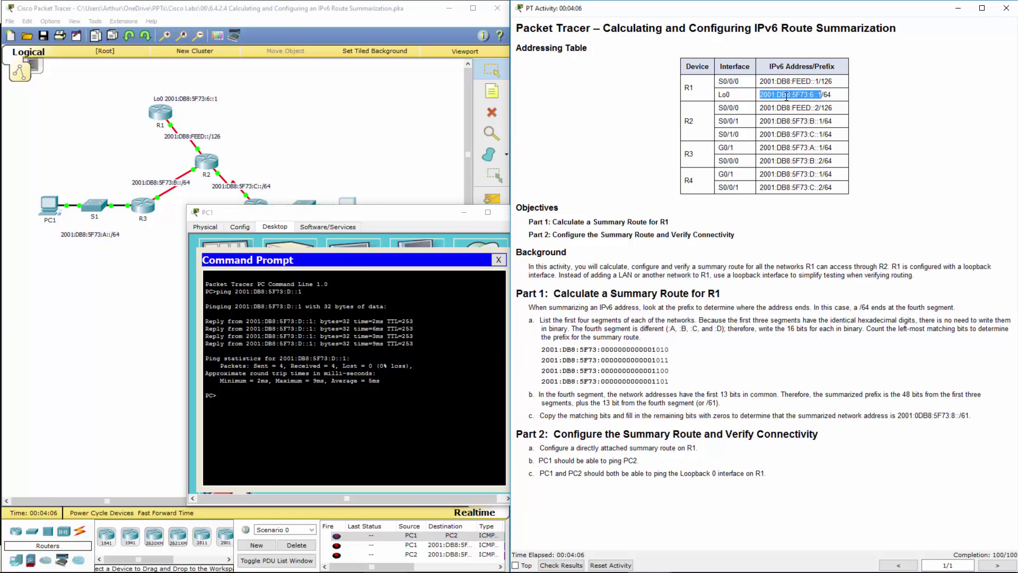
click(206, 387)
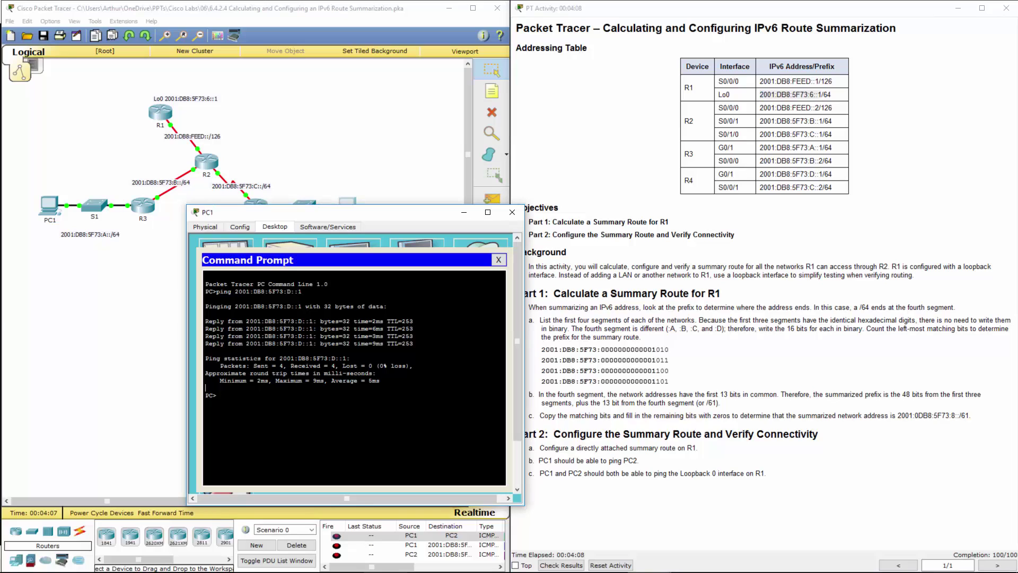
text(ping)
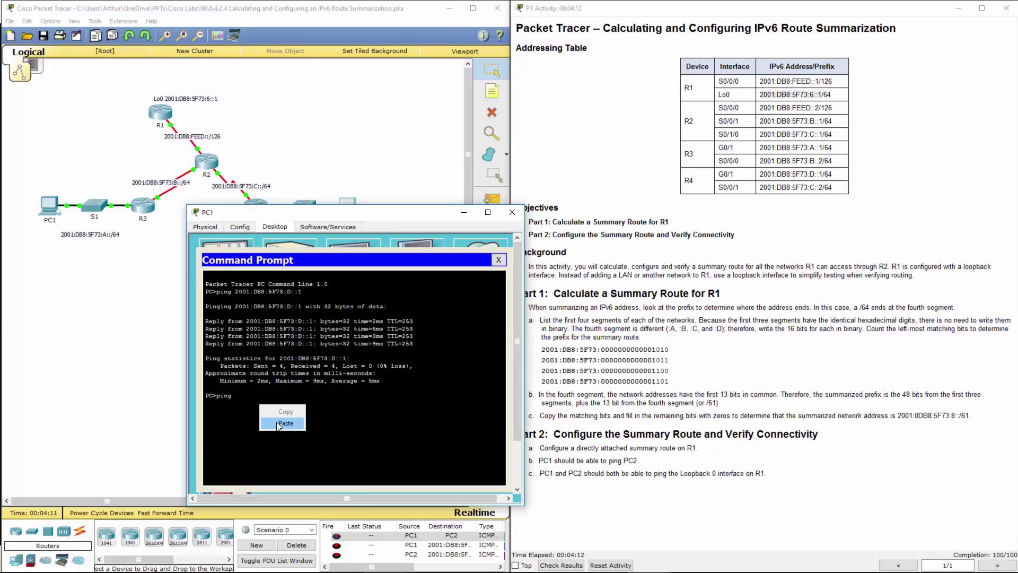
text( 2001:DB8:5F73:6::1)
key(Return)
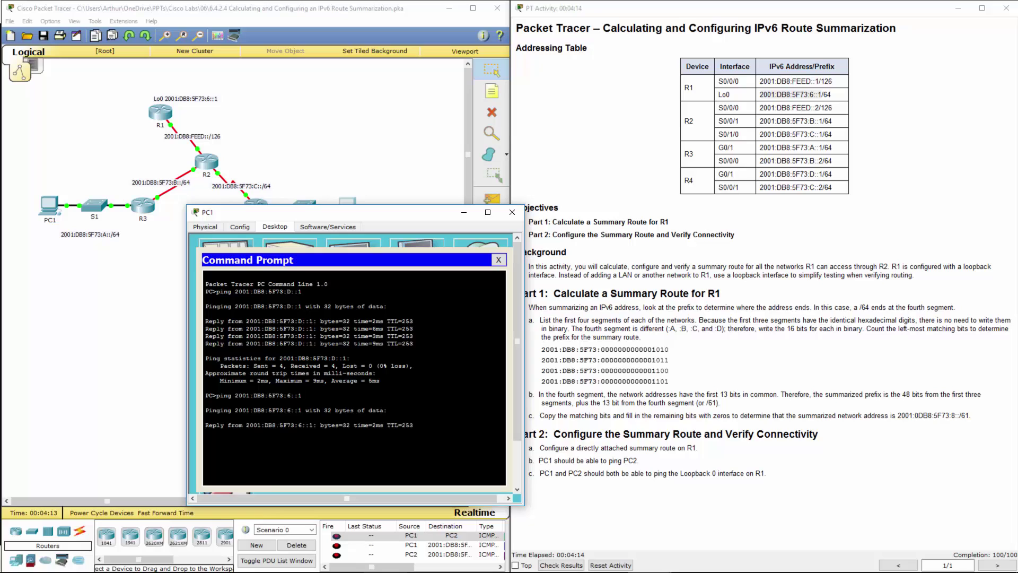